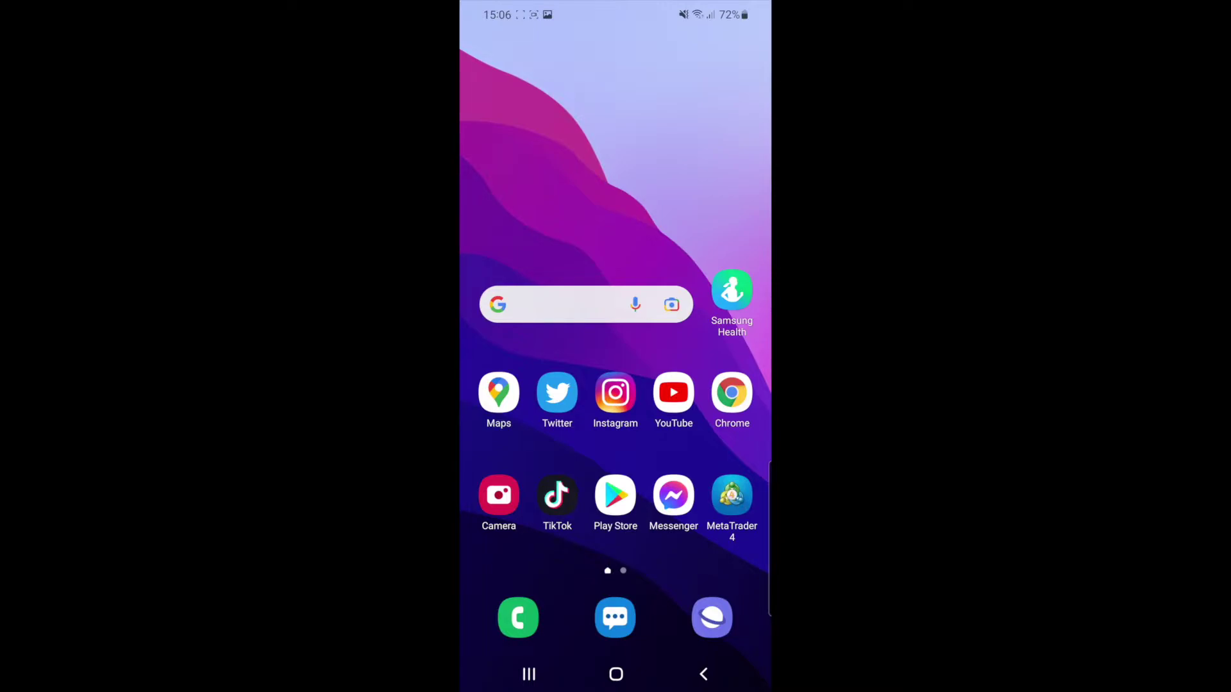
Step: Expand Quick Settings fully and move to the tile page showing Kids
drag(616, 5, 615, 385)
drag(616, 145, 616, 481)
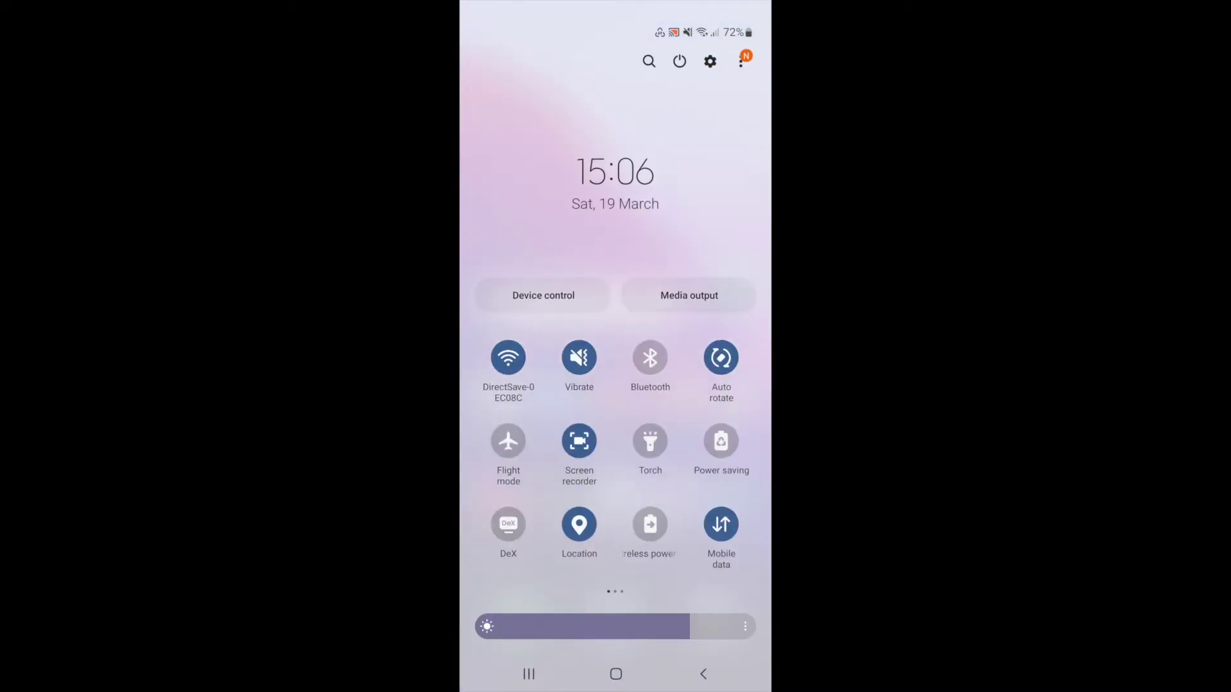
drag(711, 452, 519, 453)
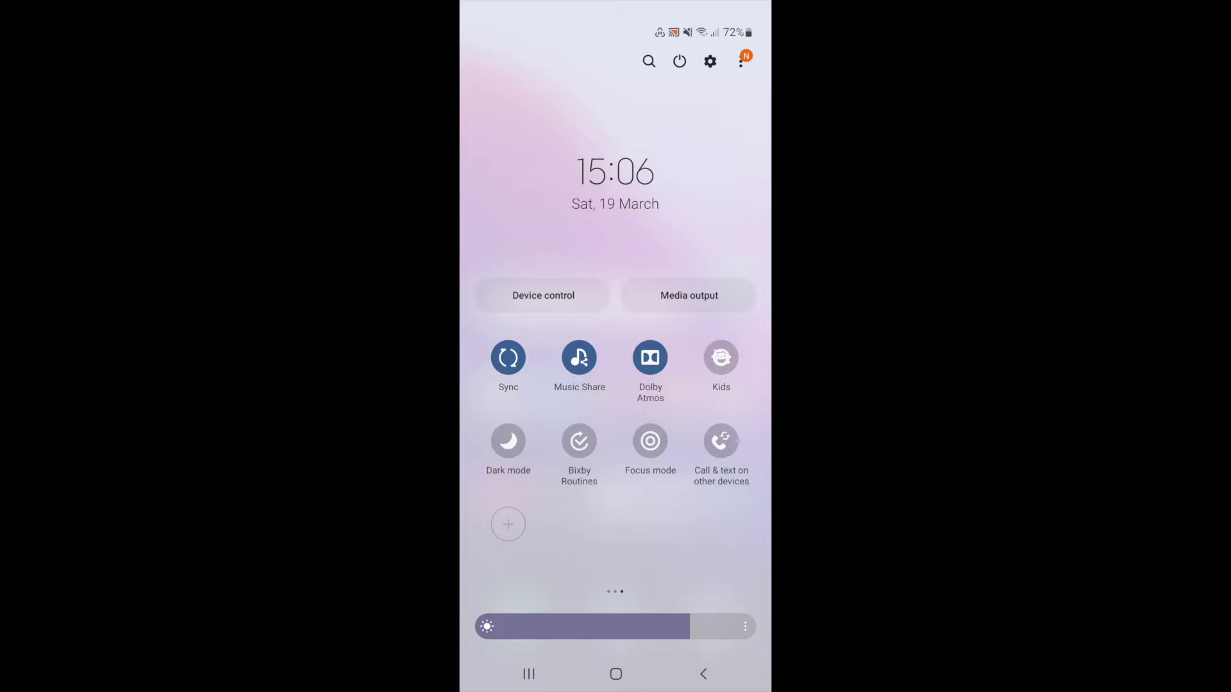
Step: Turn on the Kids tile and start the Samsung Kids download and setup
click(721, 357)
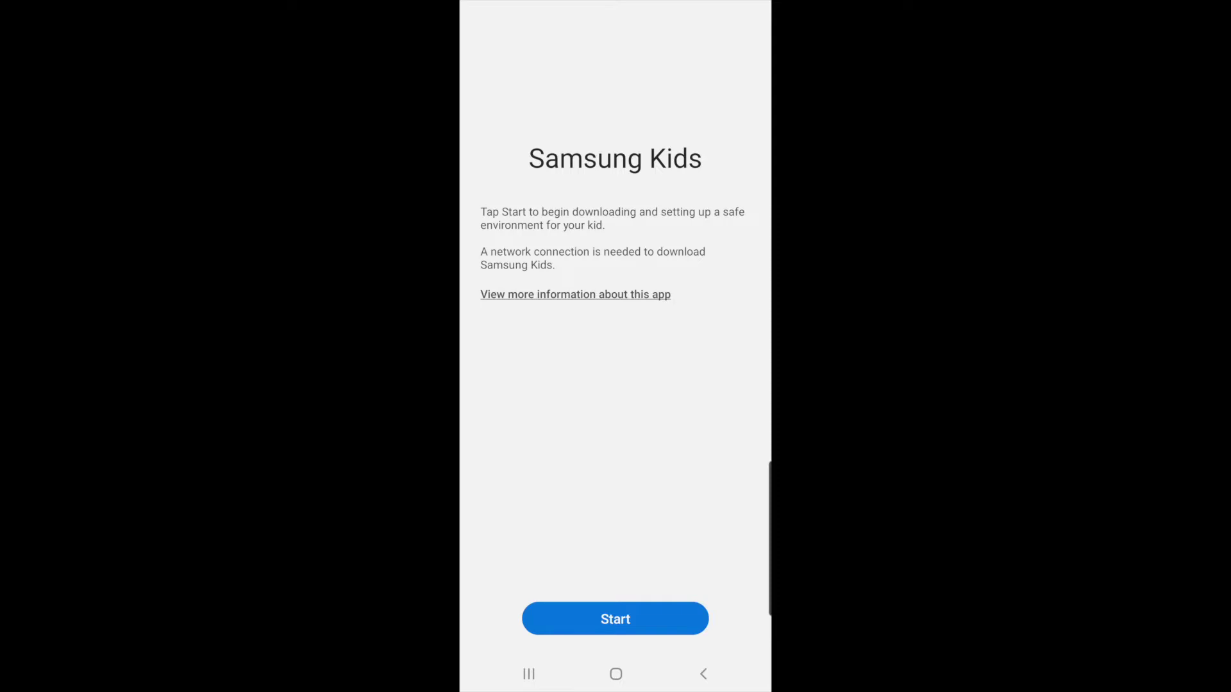
click(615, 618)
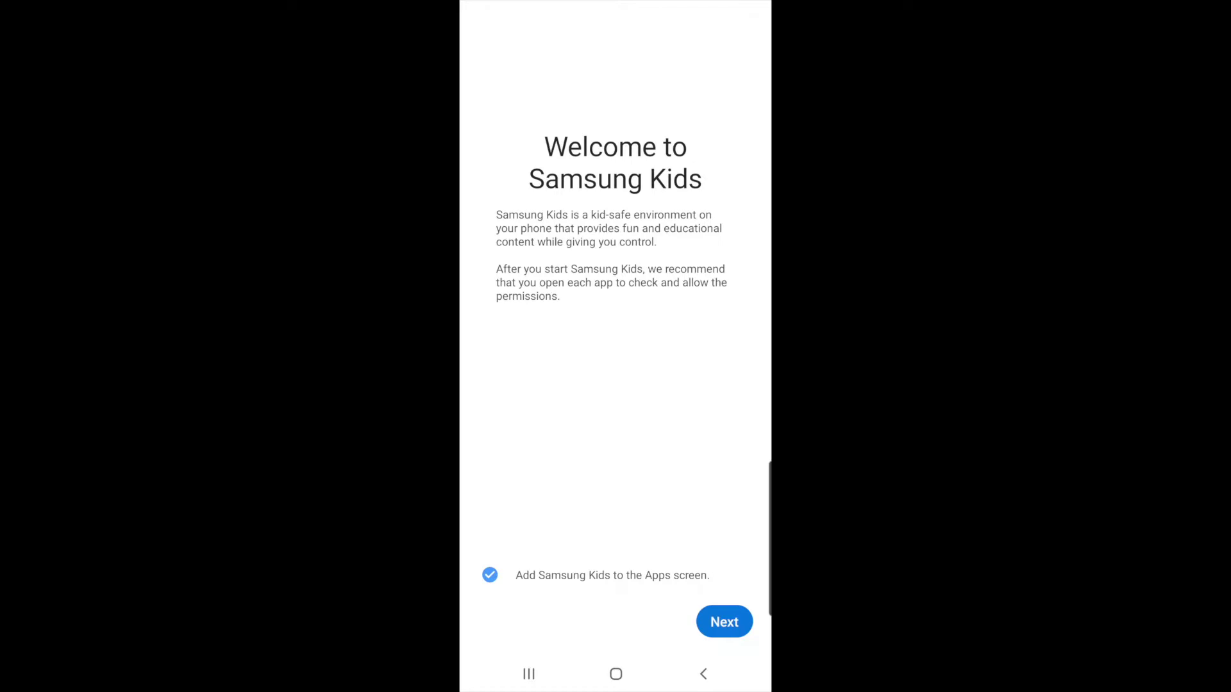
Step: Continue past the Samsung Kids welcome screen to the kids' home screen
click(725, 622)
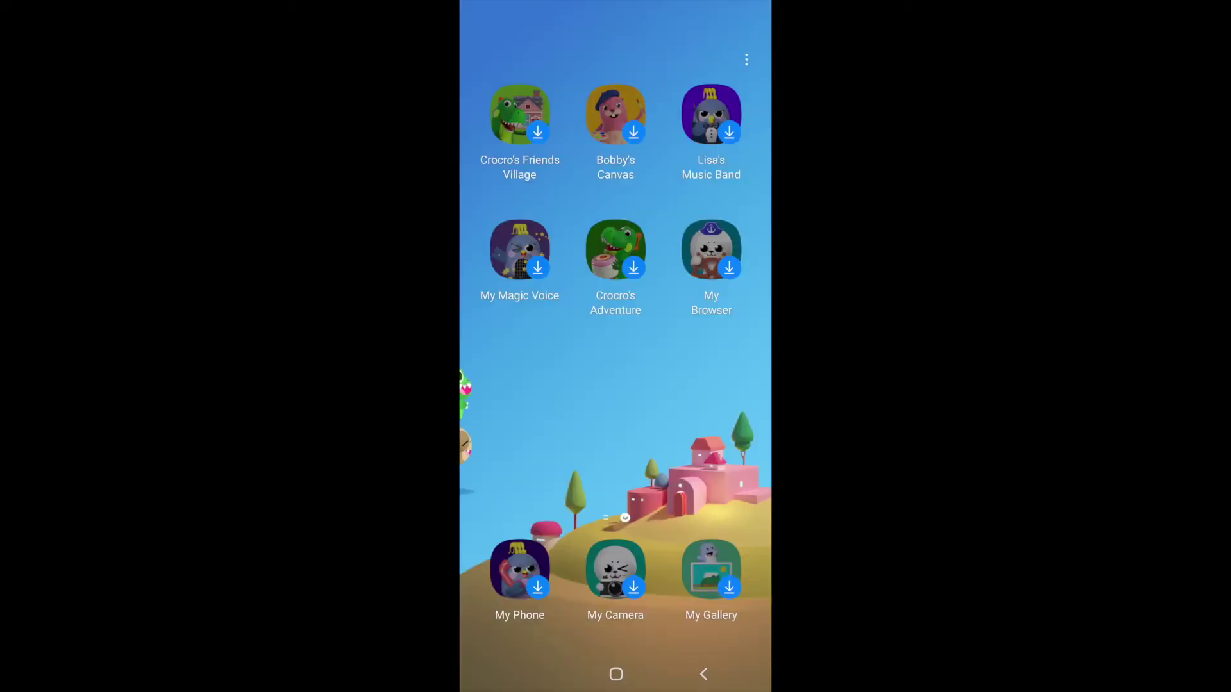